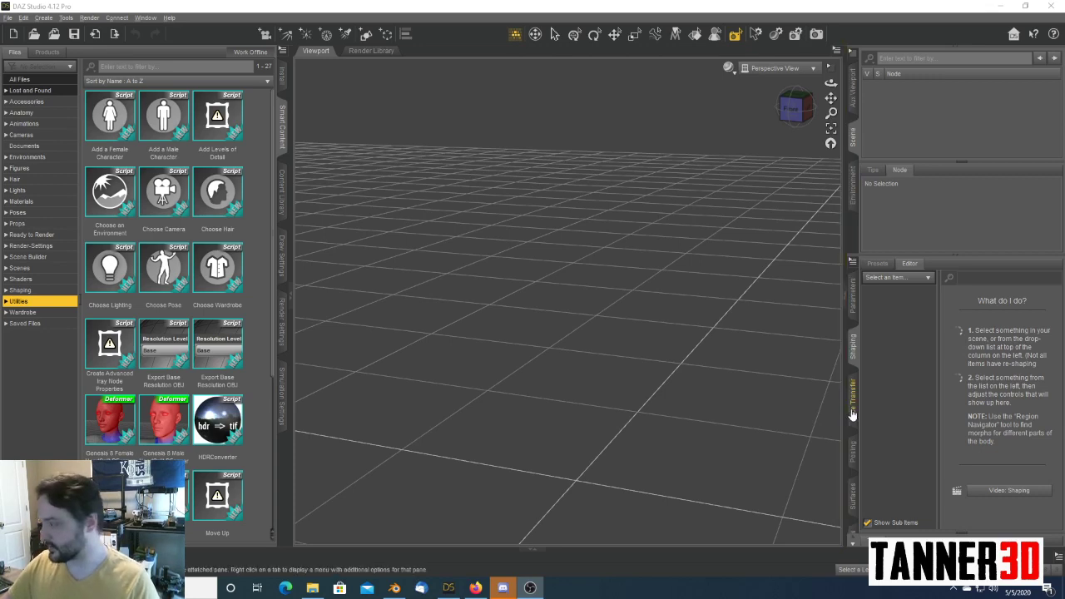
- Generate a male figure with Face Transfer, using chrishemsworth.jpg as the source image
left_click(852, 408)
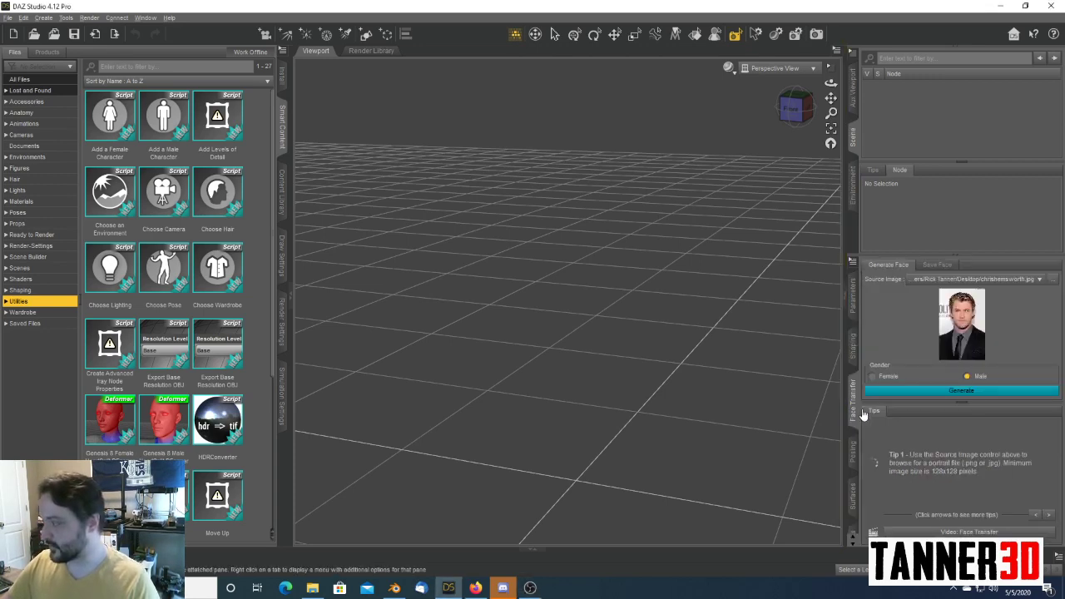
left_click(1055, 279)
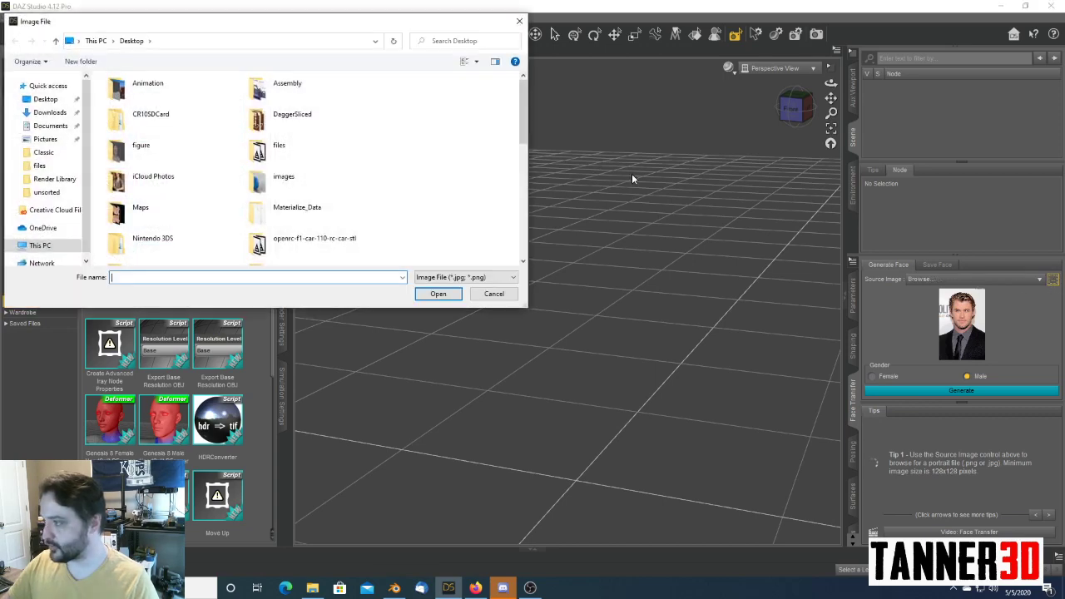
left_click(516, 19)
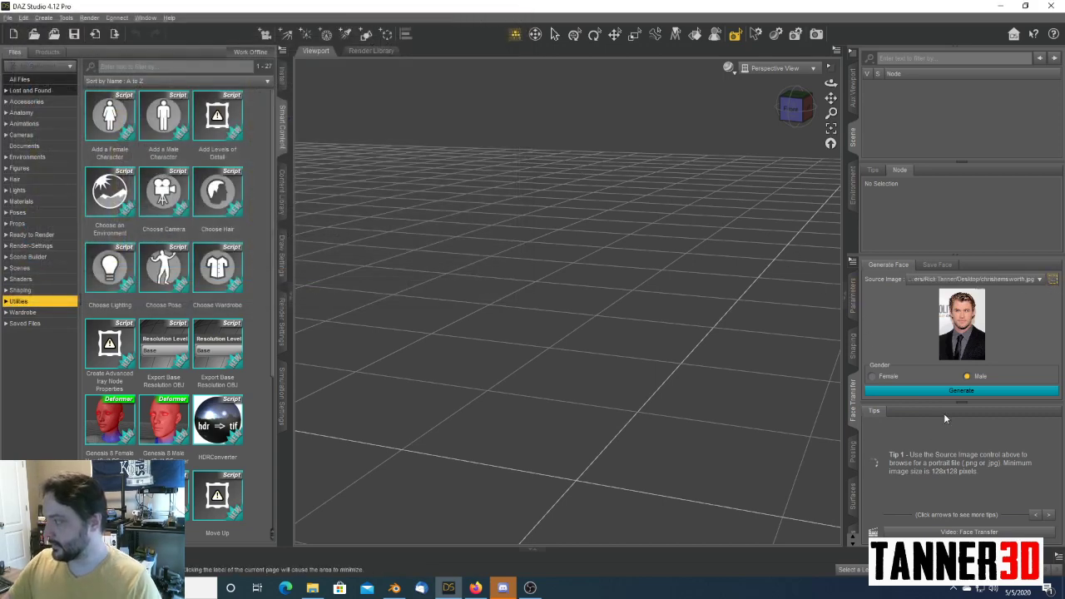
left_click(967, 377)
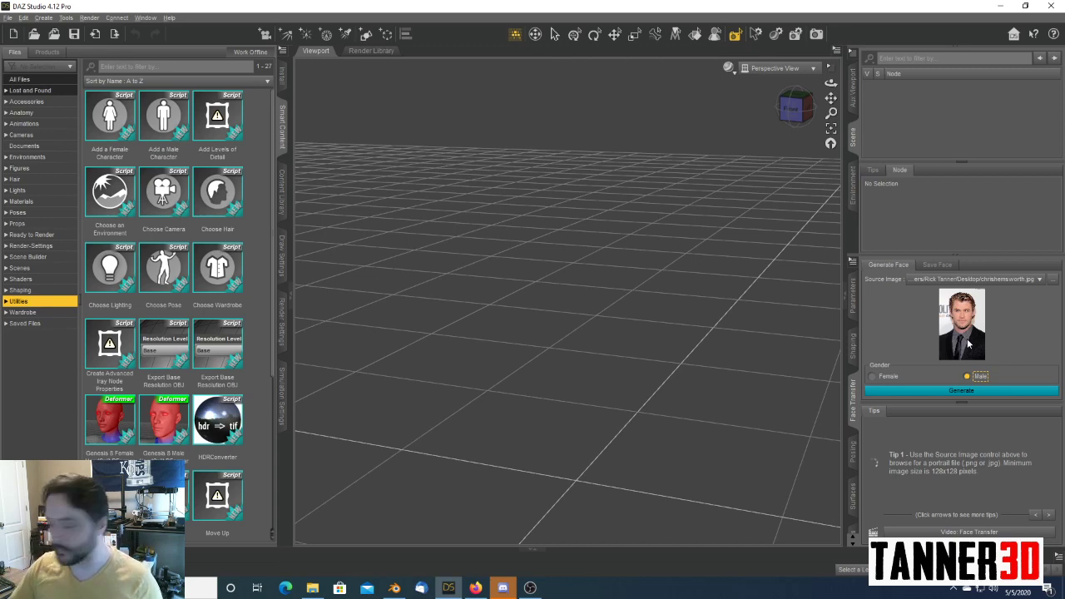
left_click(956, 391)
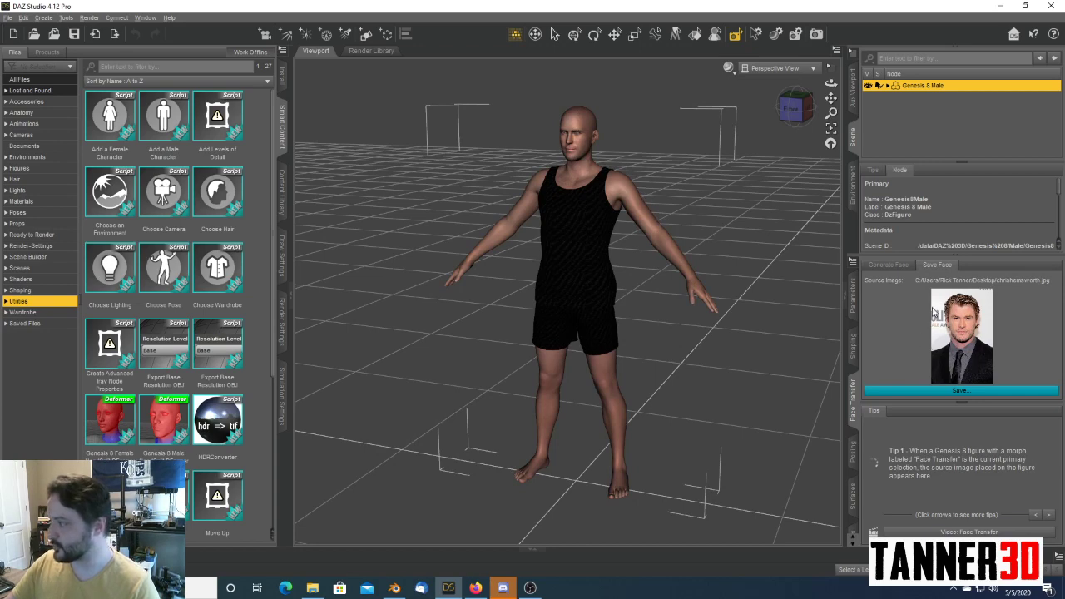
- Set the Bodybuilder shape of the Genesis 8 Male figure to 72.9% and check the body from the front
scroll(602, 156, "up", 3)
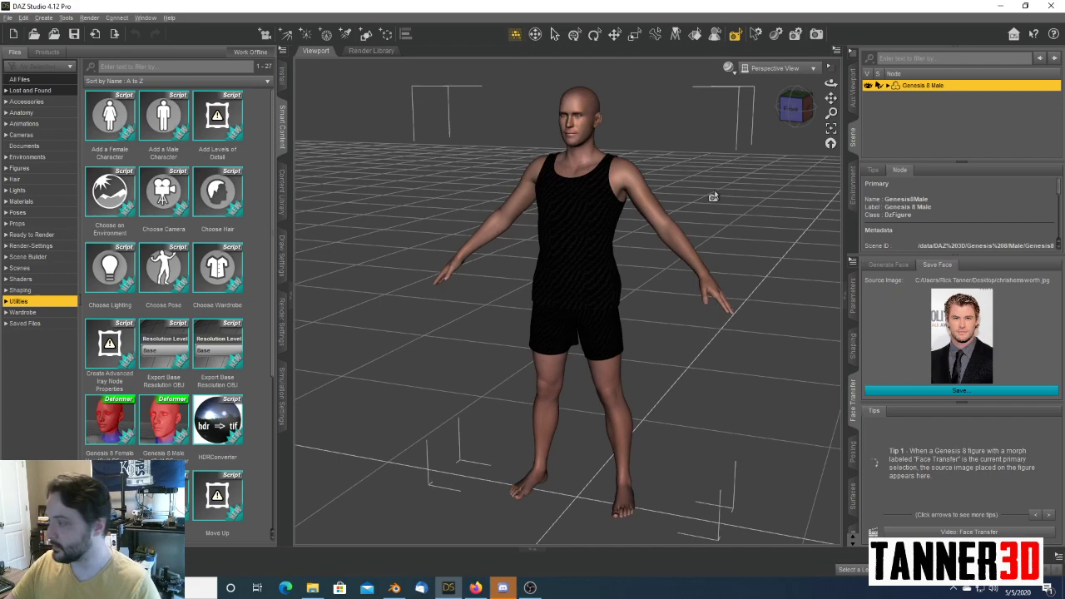
left_click_drag(707, 291, 549, 162, "alt")
scroll(549, 162, "up", 5)
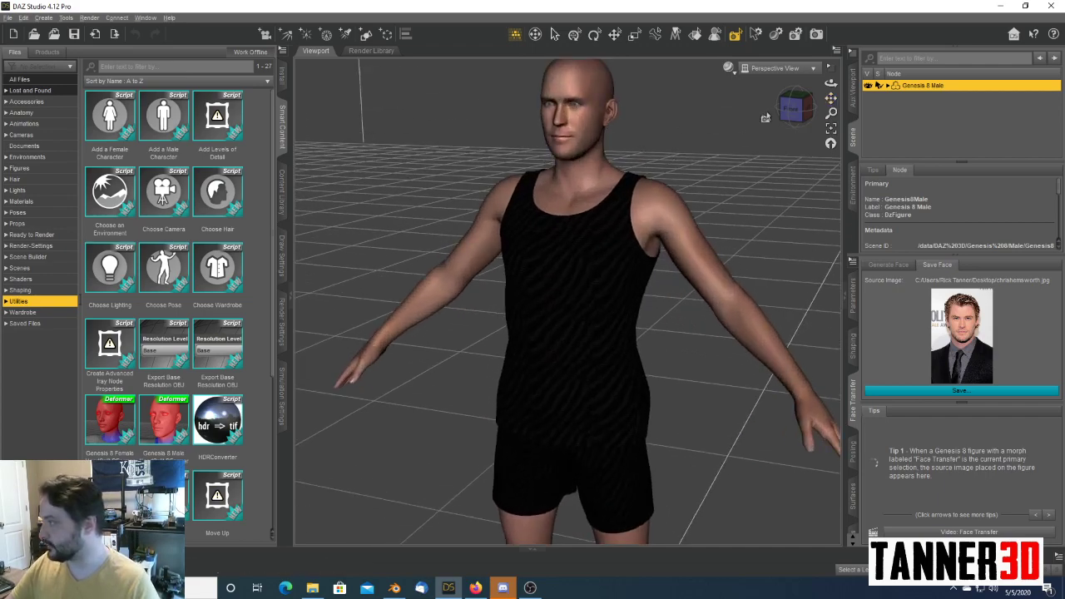
left_click_drag(791, 108, 707, 113)
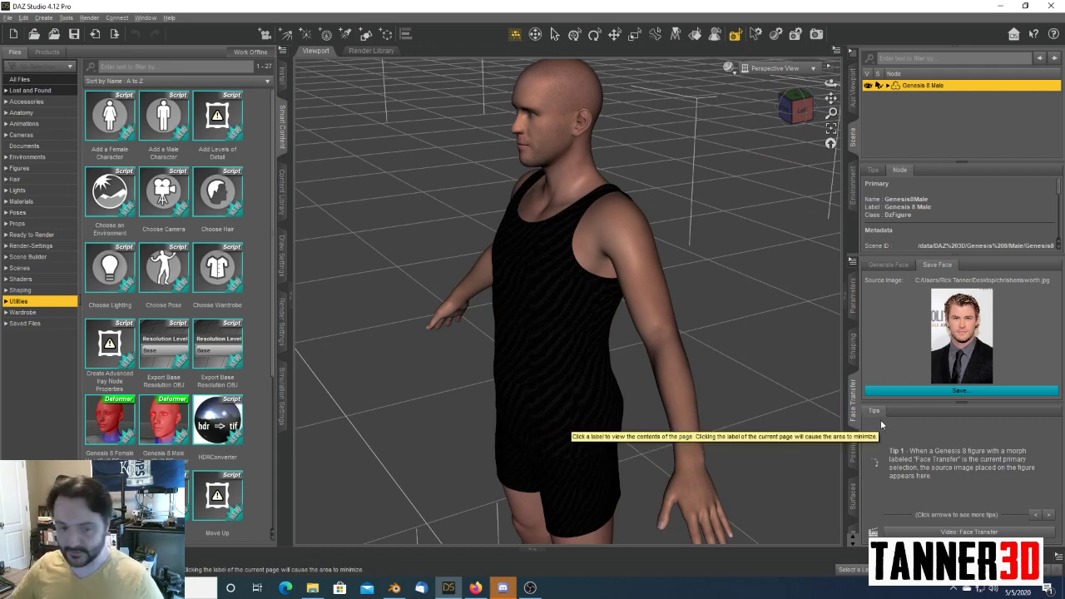
left_click(854, 348)
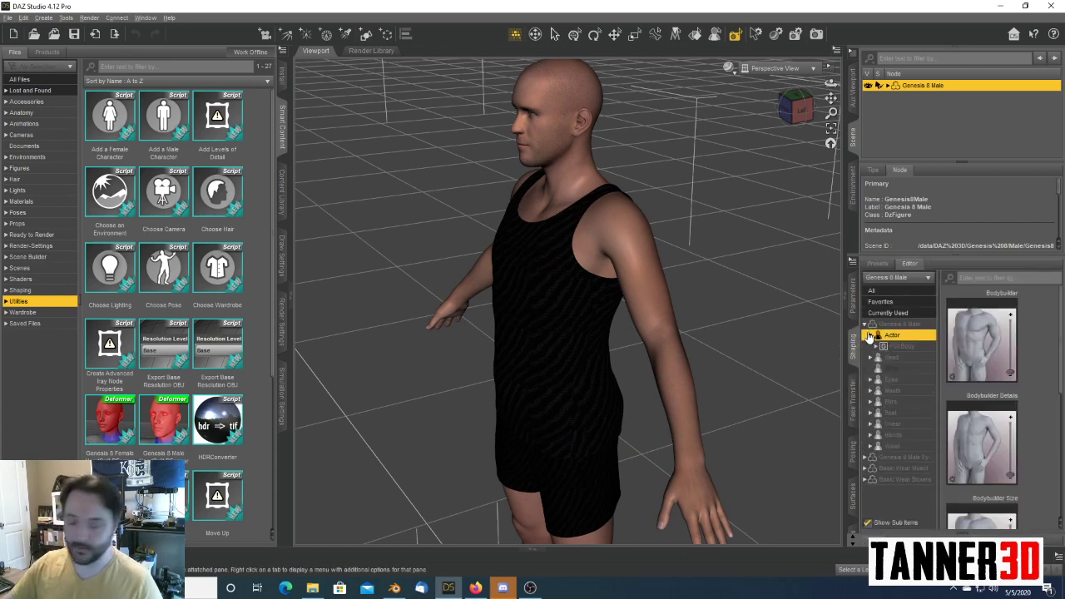
left_click_drag(1059, 366, 1060, 335)
mouse_move(1011, 371)
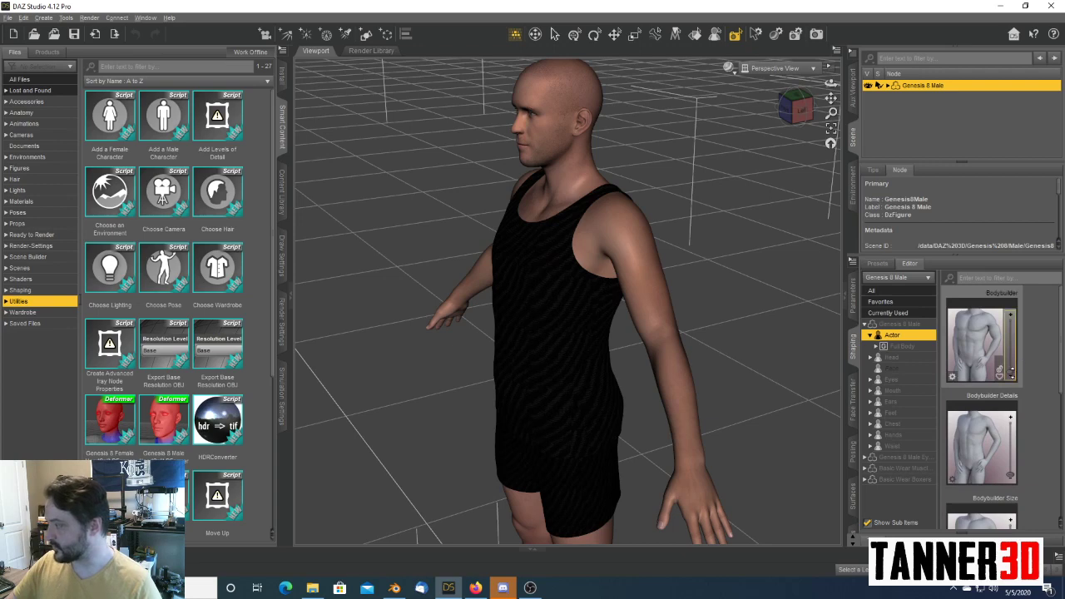
left_click_drag(1010, 366, 1012, 333)
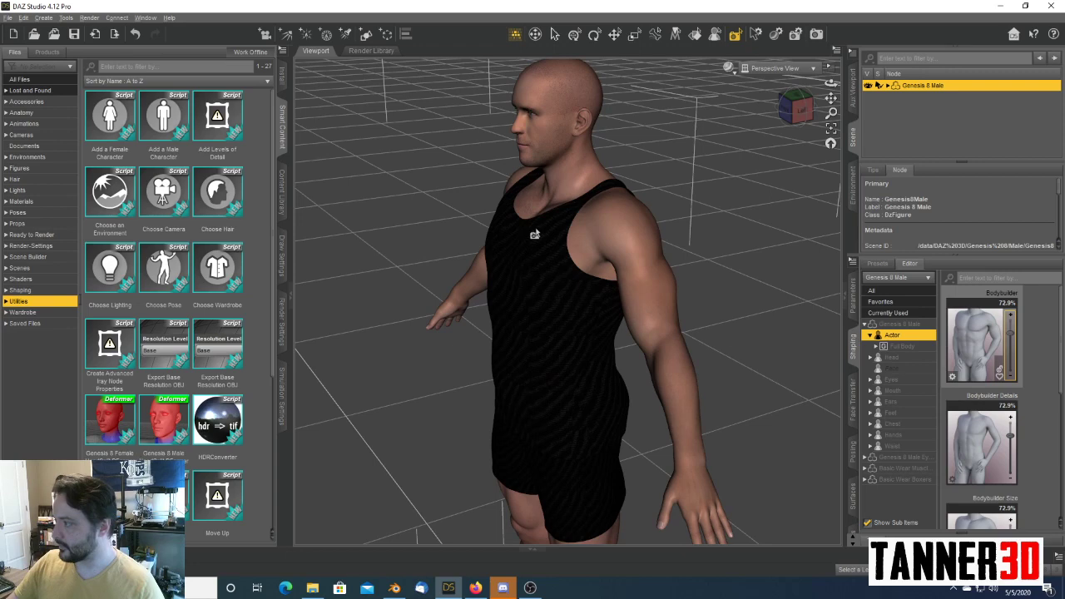
left_click_drag(797, 106, 776, 108)
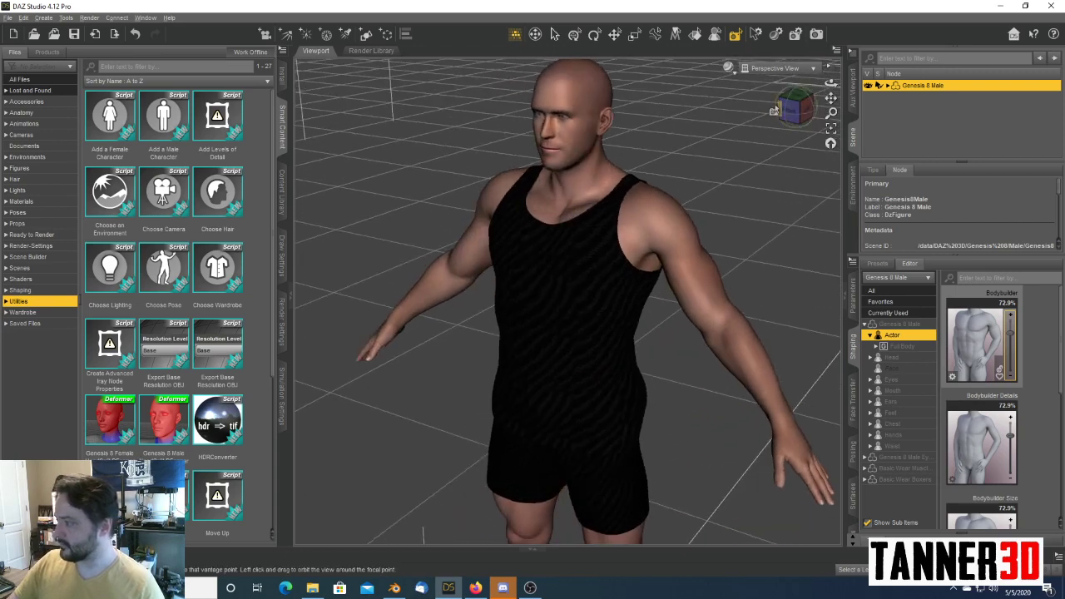
- Export the figure to the Desktop as the Wavefront file chrishemsworth.obj, overwriting the existing file and accepting the current OBJ export options
left_click(8, 17)
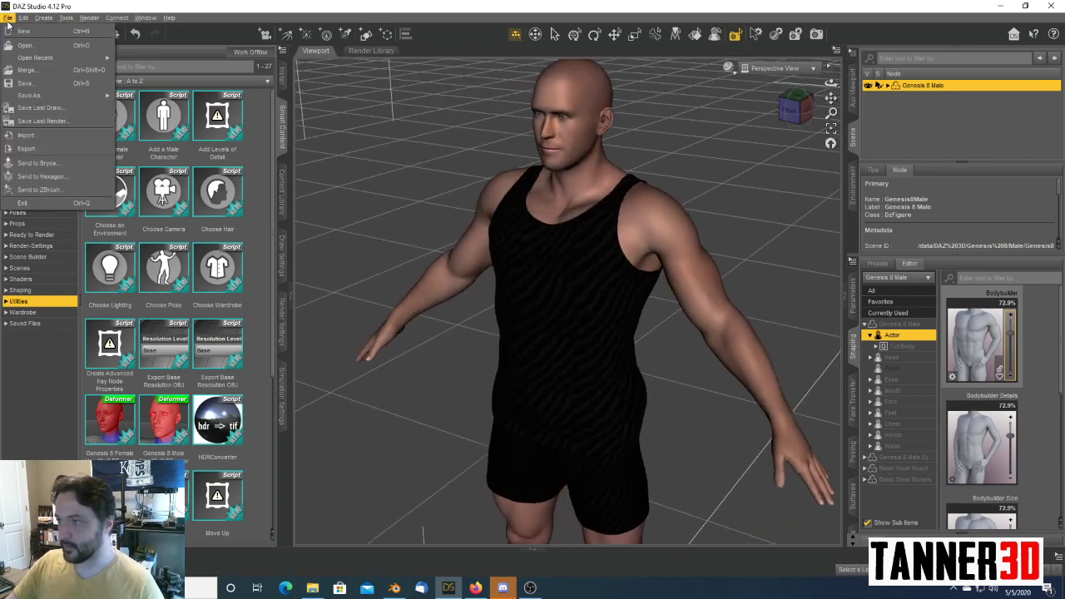
left_click(30, 150)
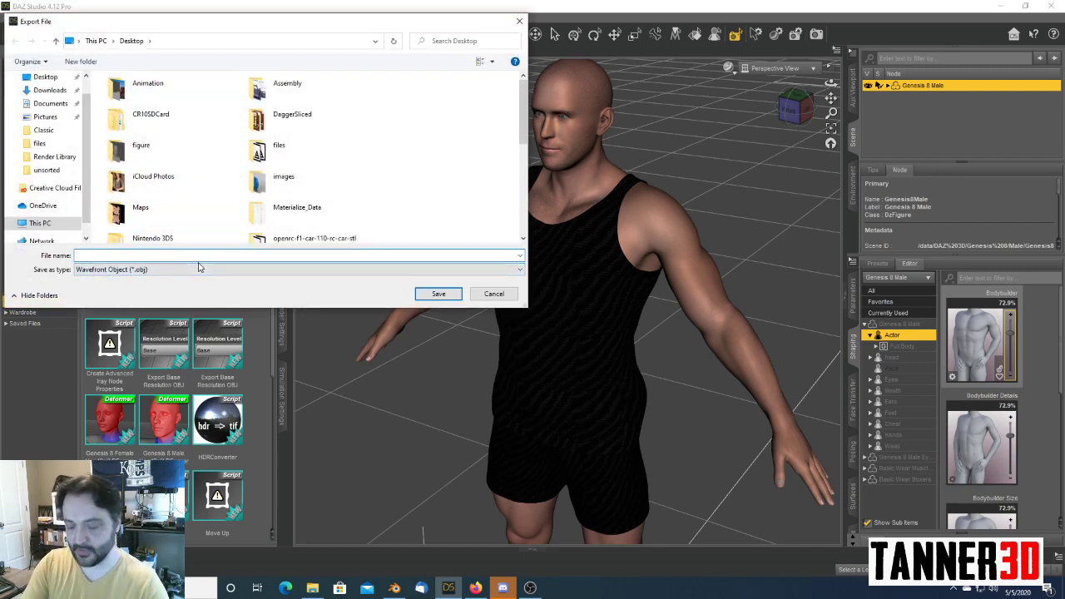
type("chr")
key("Down")
key("Down")
key("Down")
key("Return")
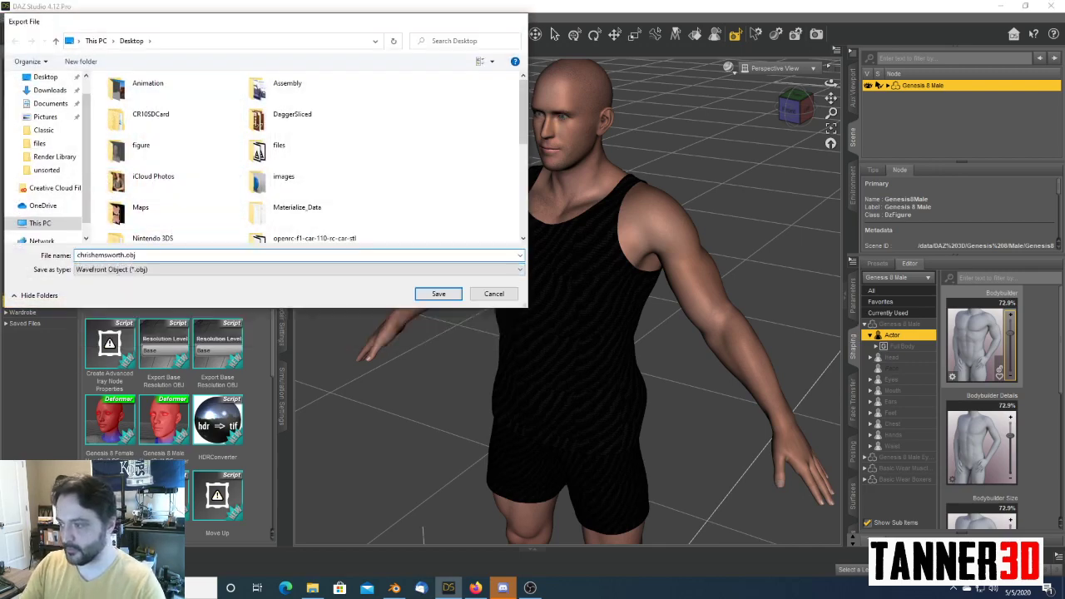
key("Return")
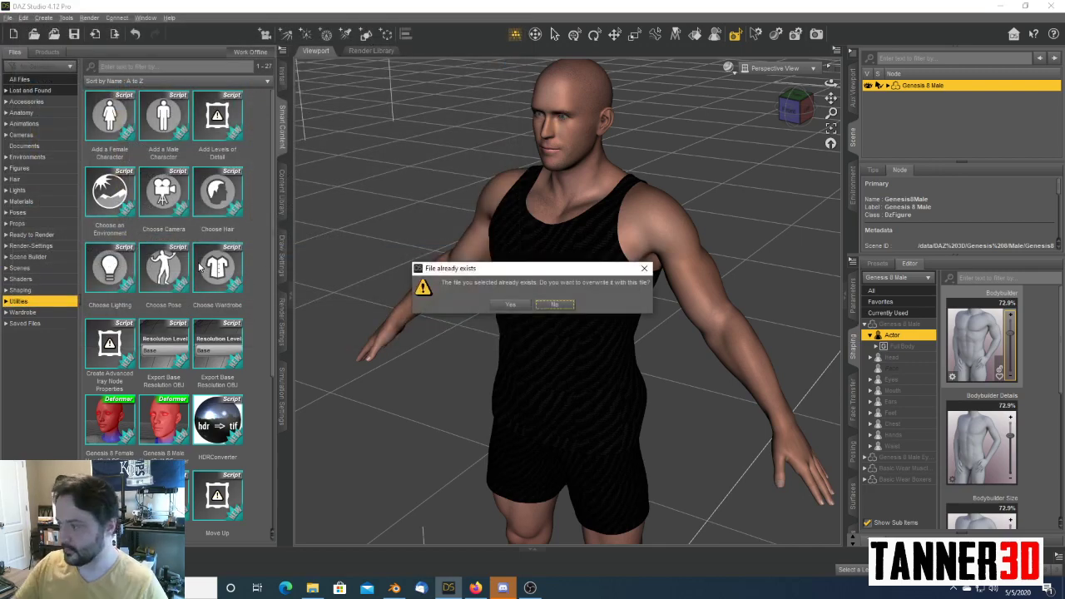
left_click(509, 305)
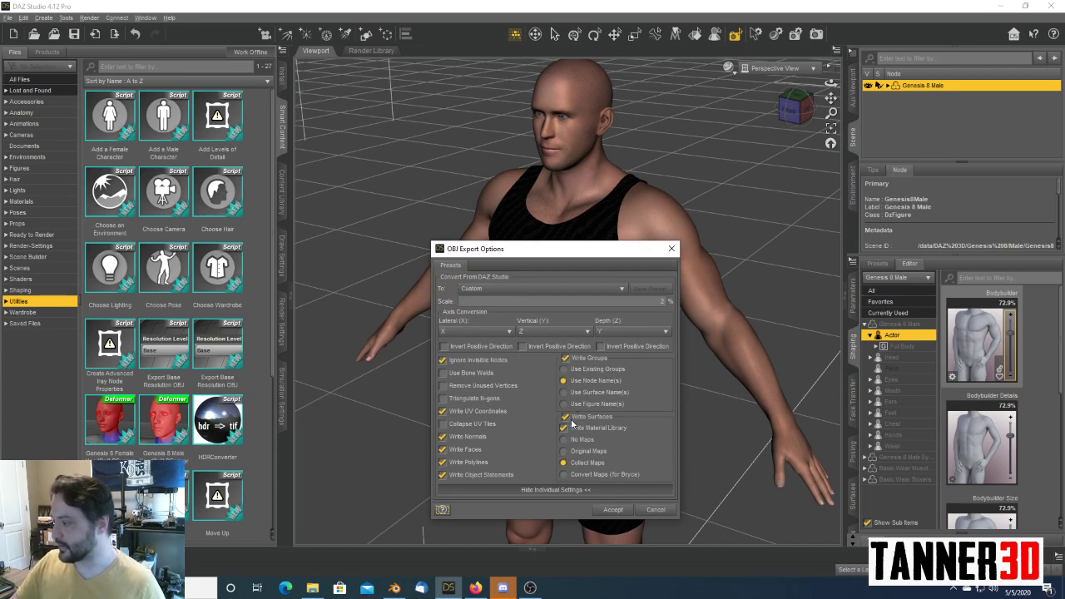
left_click(612, 510)
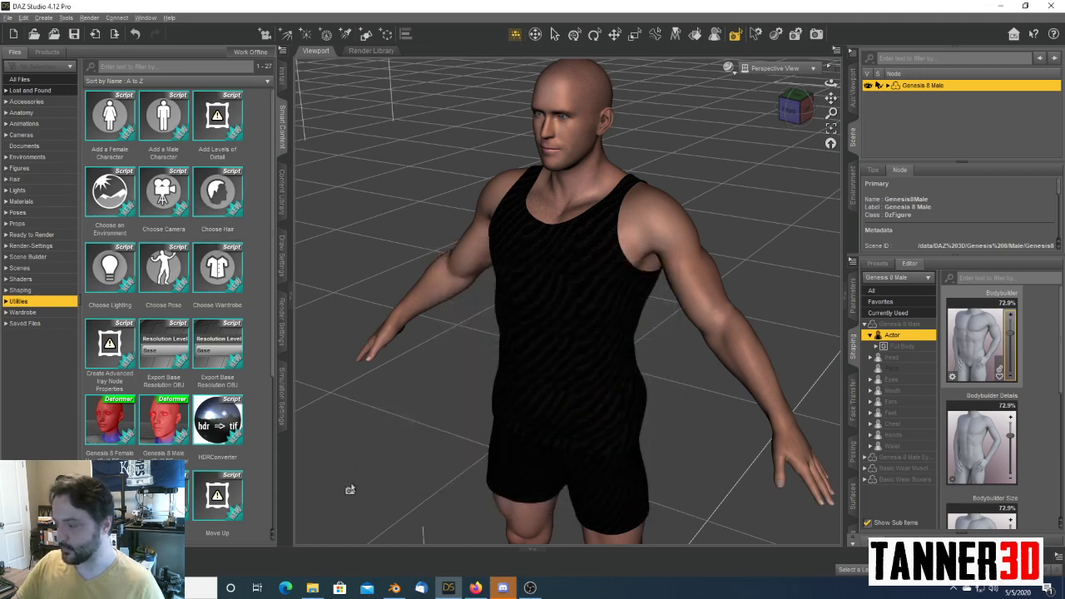
- Switch to Blender, delete the default cube and import chrishemsworth.obj from the Desktop
left_click(394, 587)
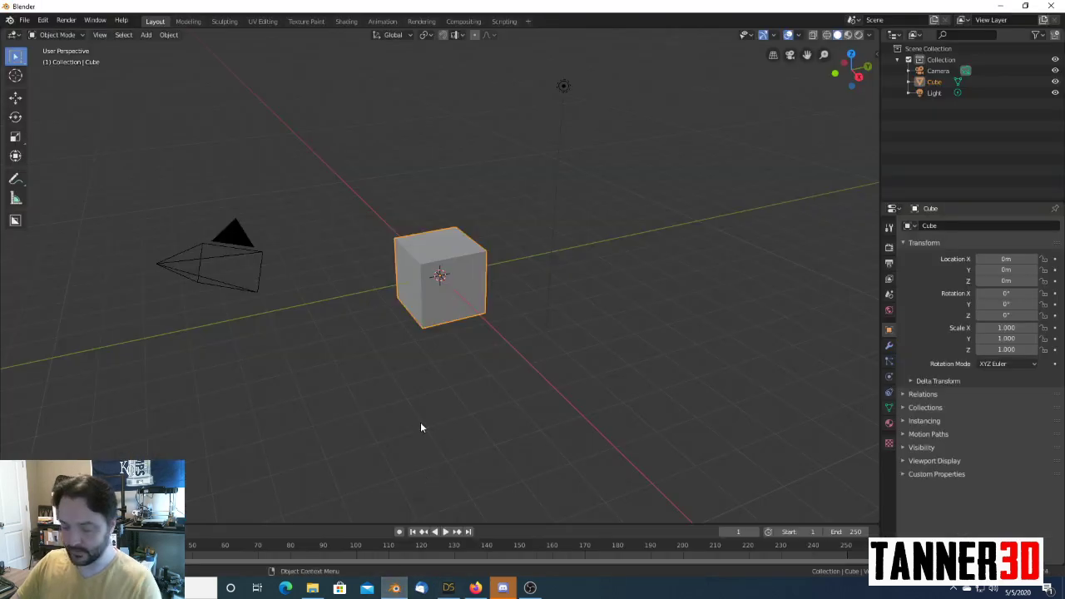
key("Delete")
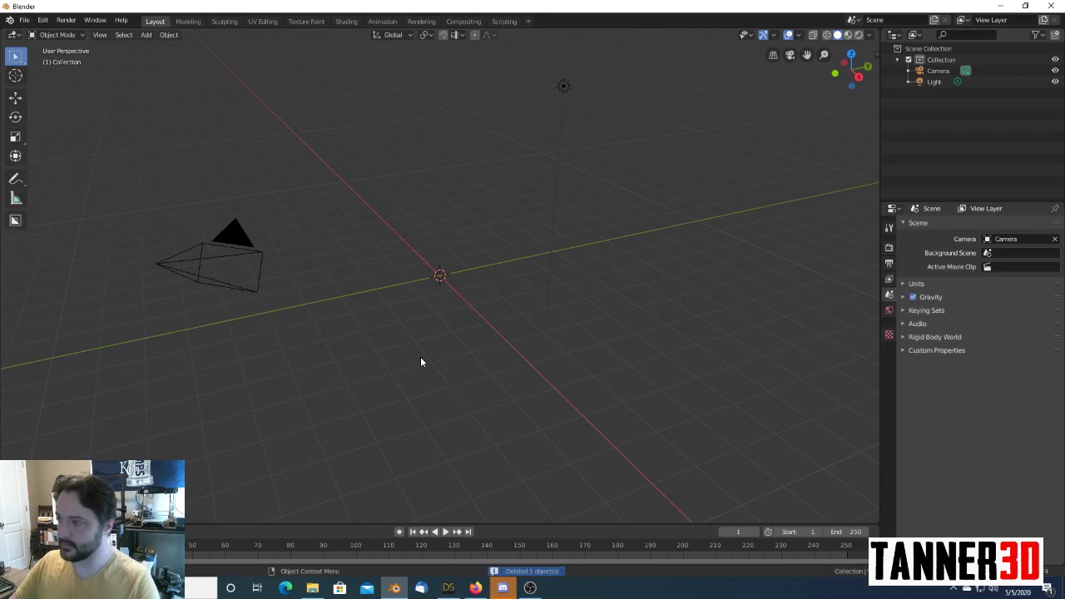
left_click(25, 20)
mouse_move(63, 172)
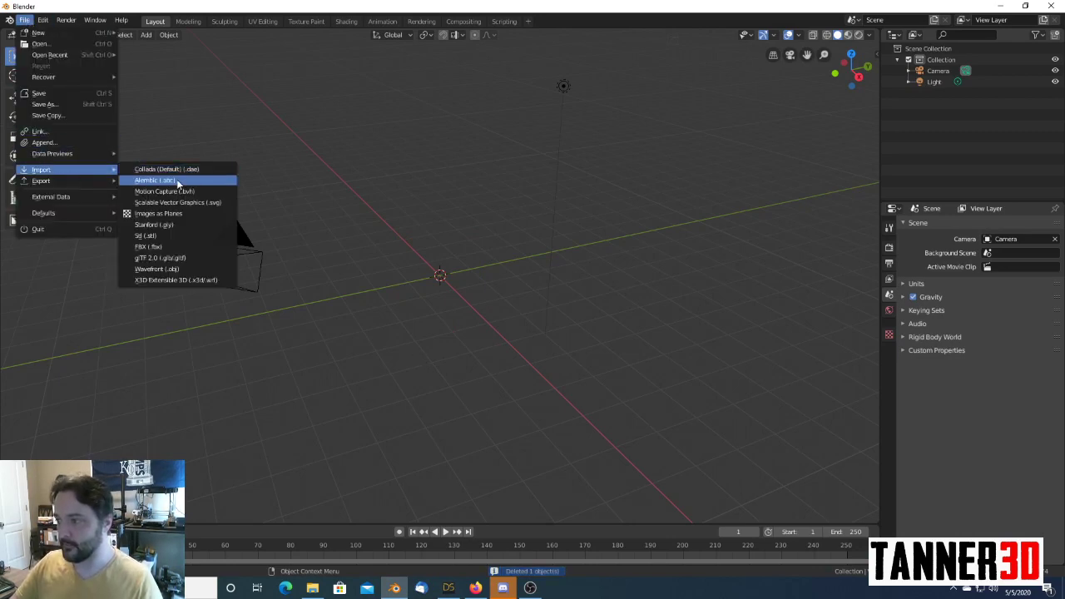
left_click(184, 271)
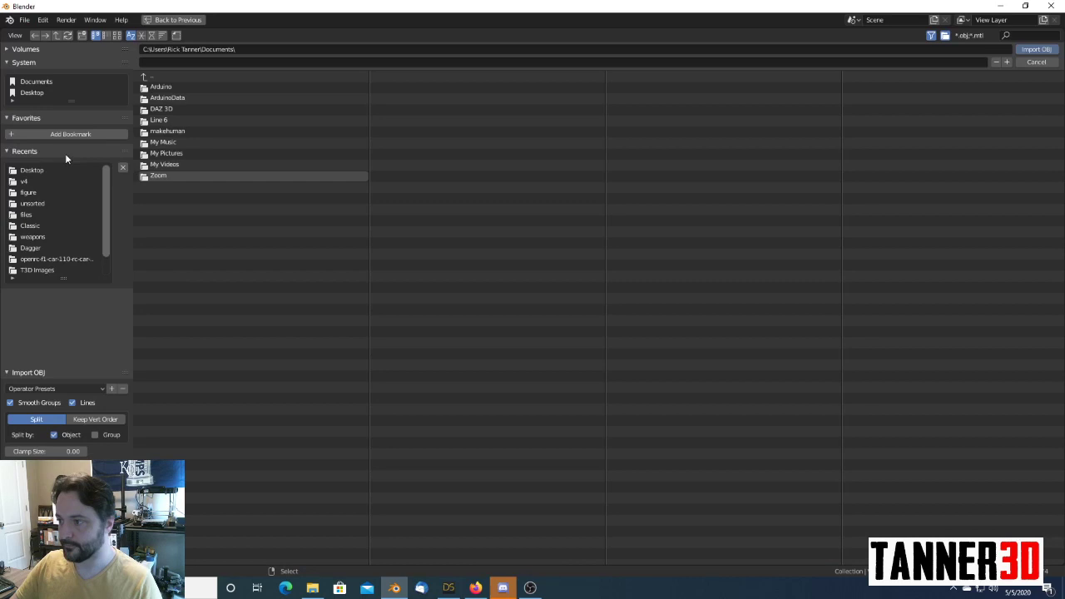
left_click(32, 92)
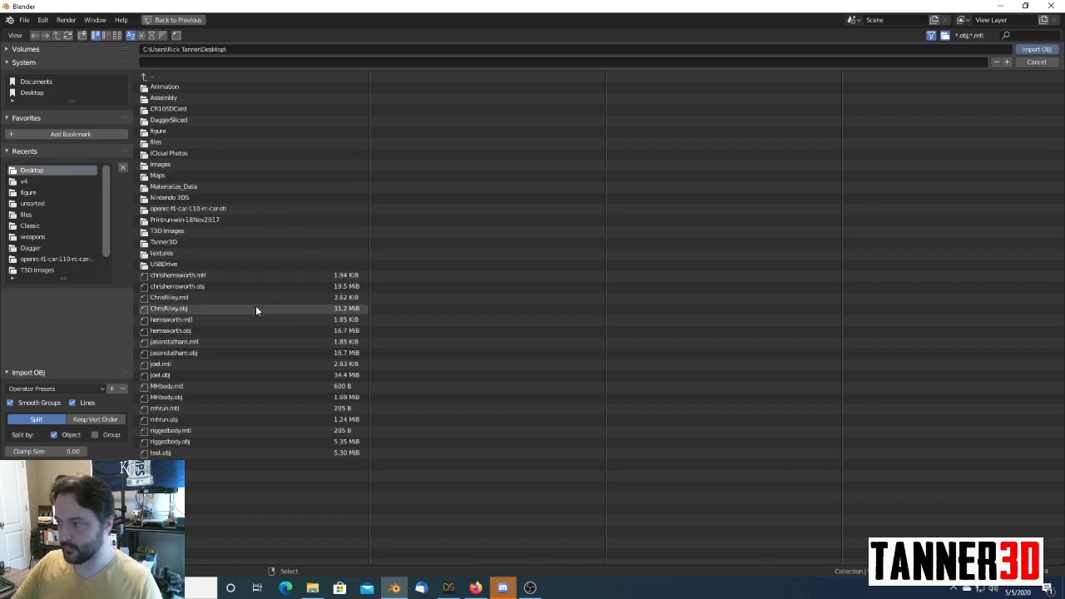
left_click(244, 287)
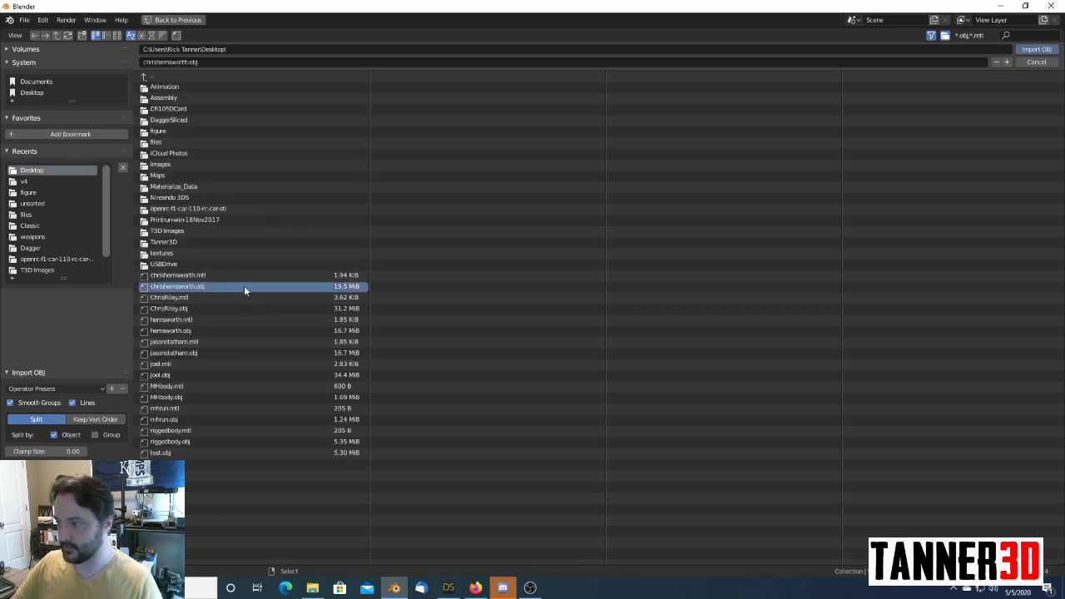
left_click(1032, 54)
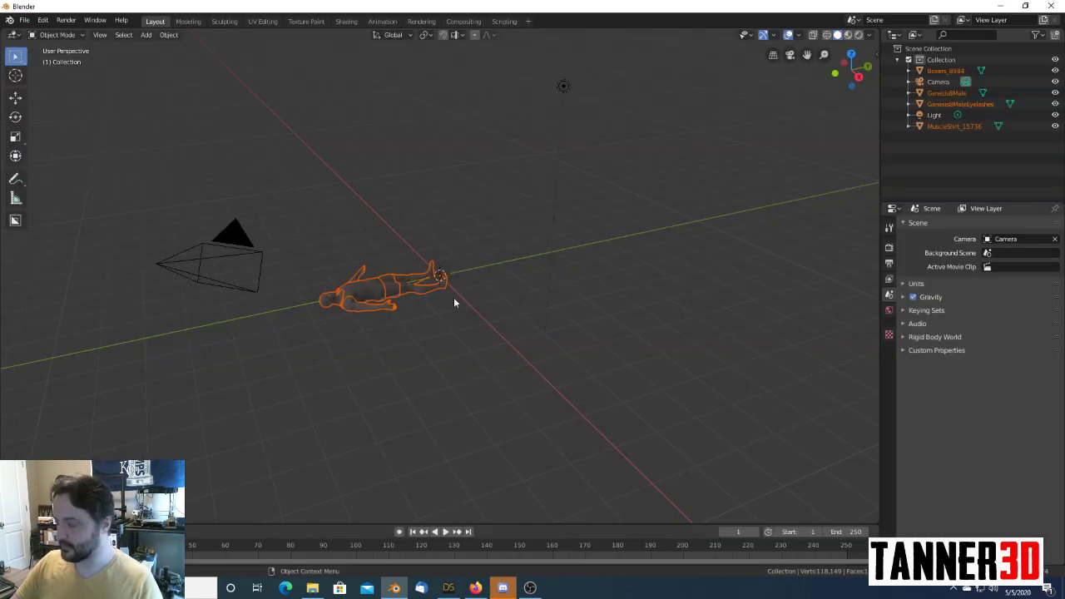
- Rotate the imported figure by 90 degrees in the right side view so that it stands upright
key("KP_3")
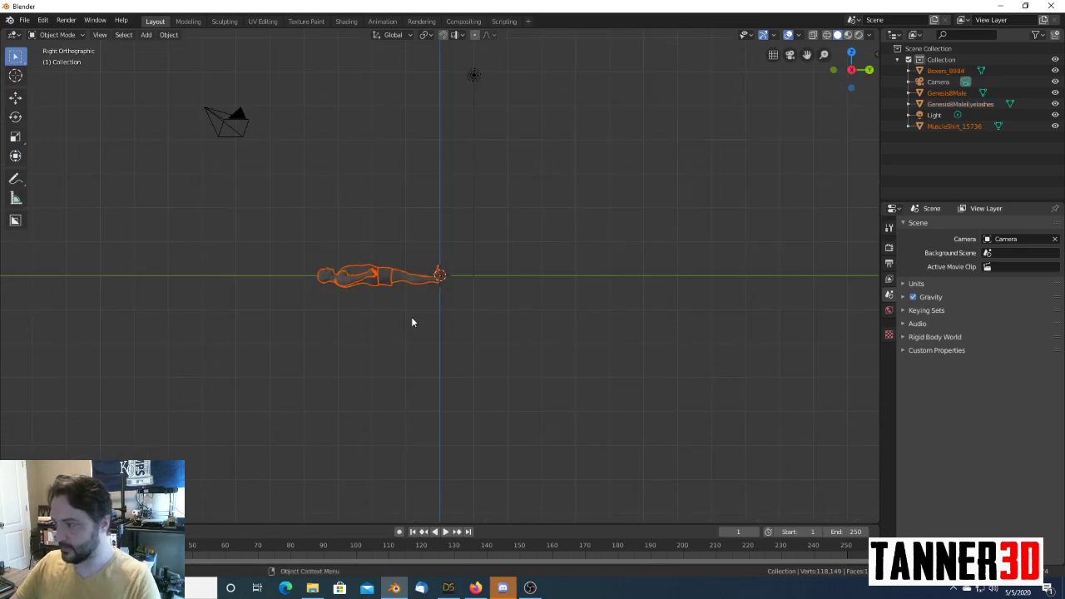
type("r")
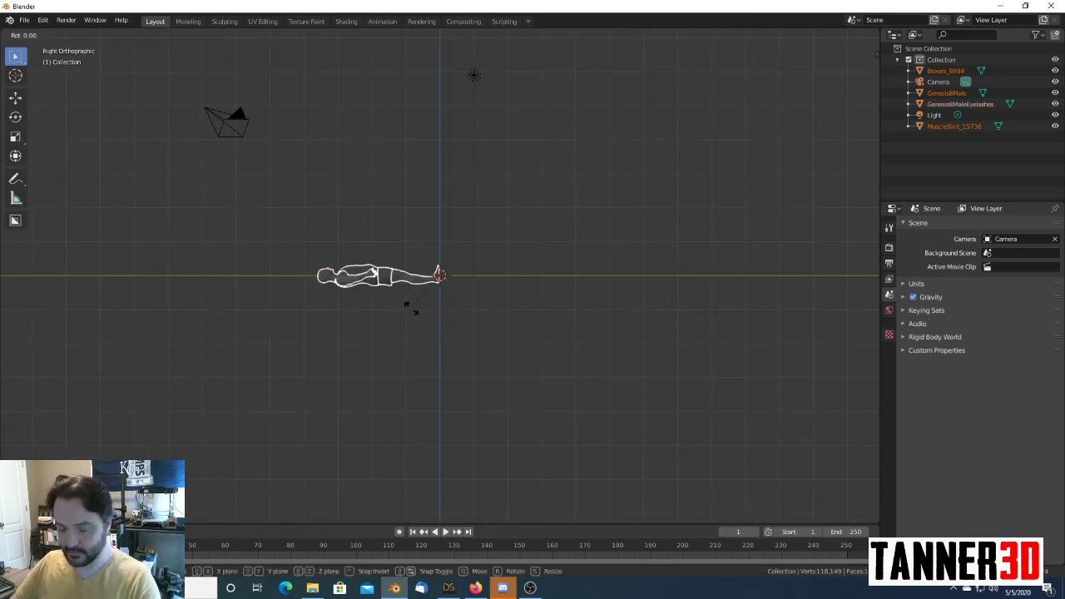
type("90")
key("Return")
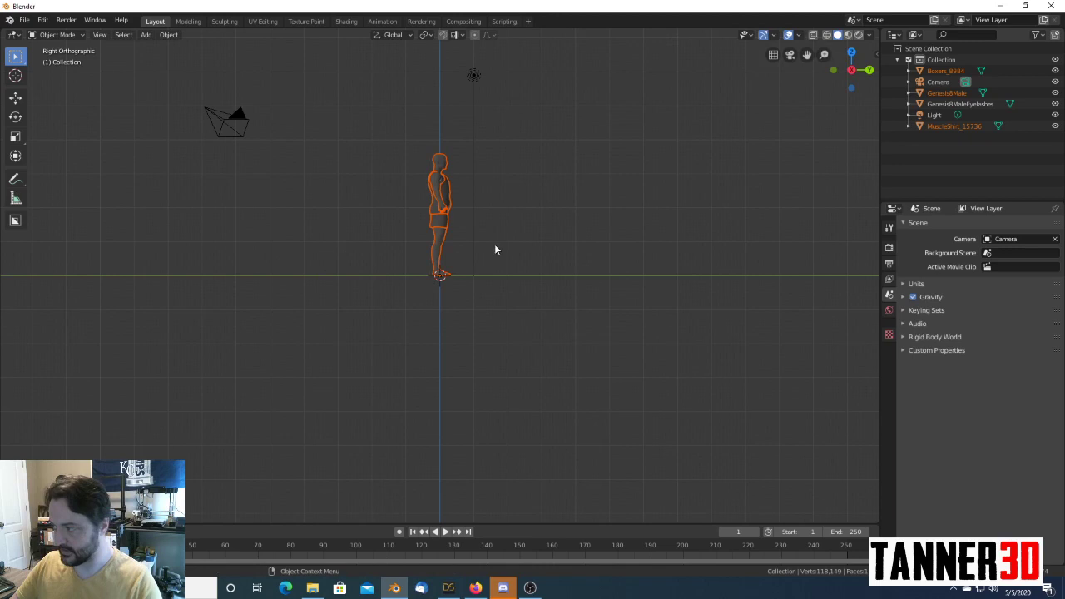
- Show the figure with its textures in Material Preview shading and deselect all objects
middle_click_drag(511, 218, 440, 221)
scroll(441, 218, "up", 4)
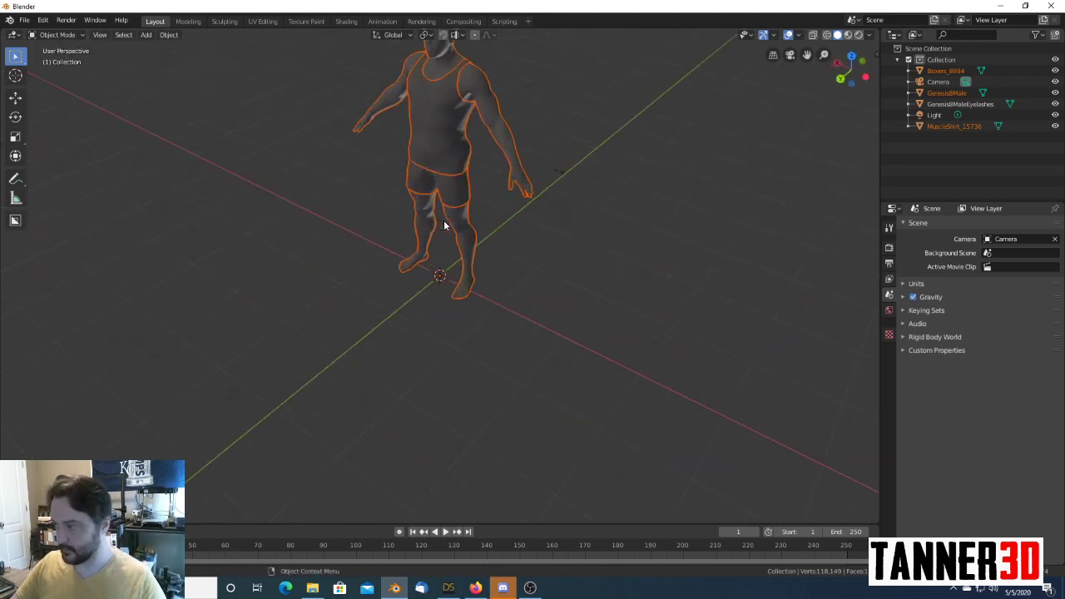
scroll(472, 217, "down", 3)
mouse_move(466, 290)
middle_mouse_down()
mouse_move(426, 258)
mouse_move(444, 231)
mouse_move(441, 284)
mouse_move(455, 275)
middle_mouse_up()
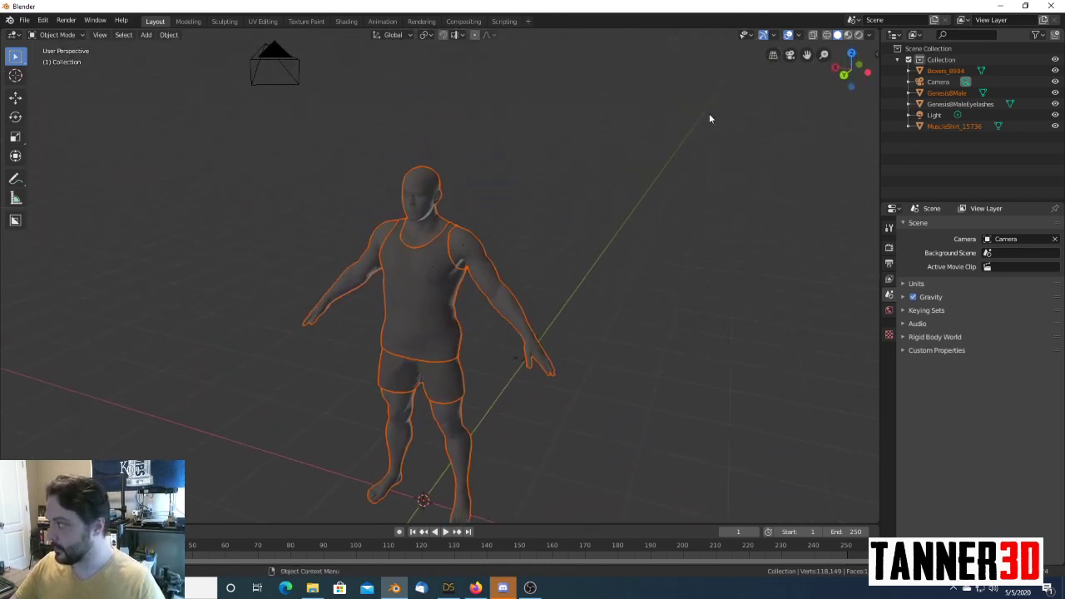
left_click(845, 36)
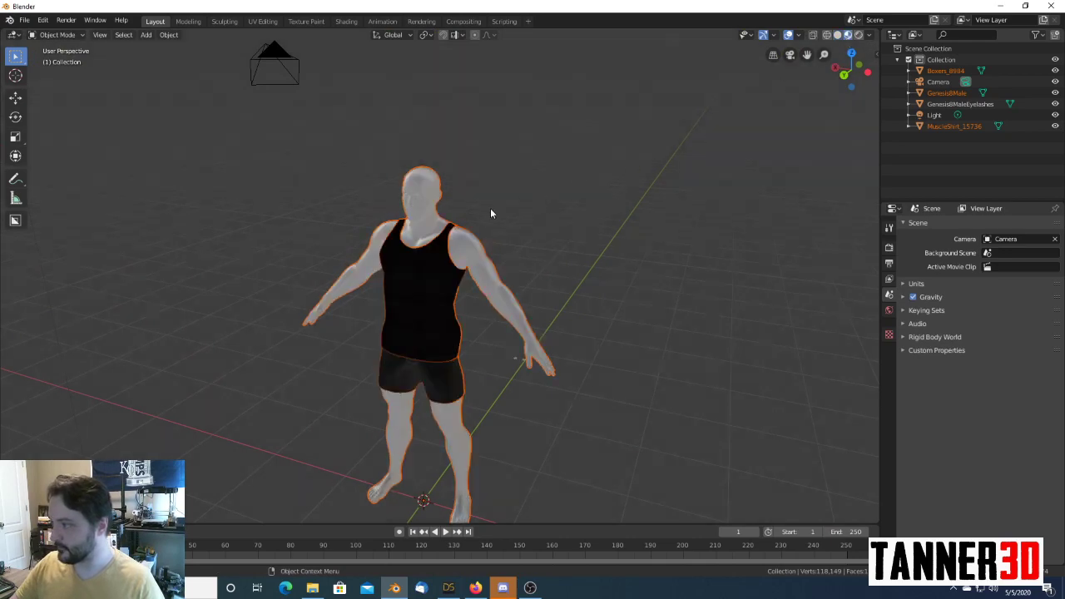
scroll(490, 214, "up", 4)
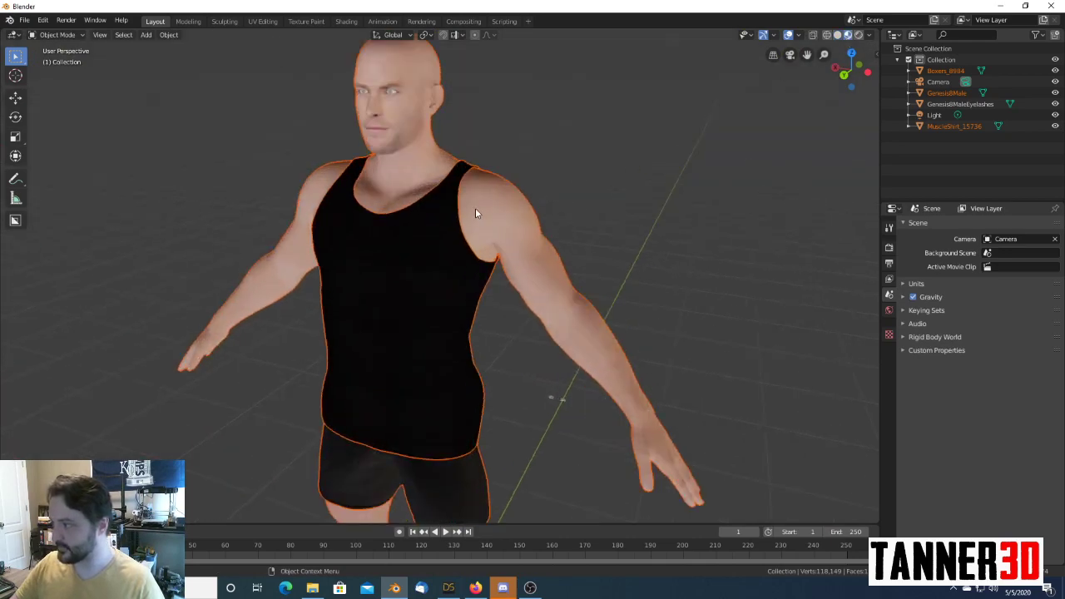
left_click(580, 192)
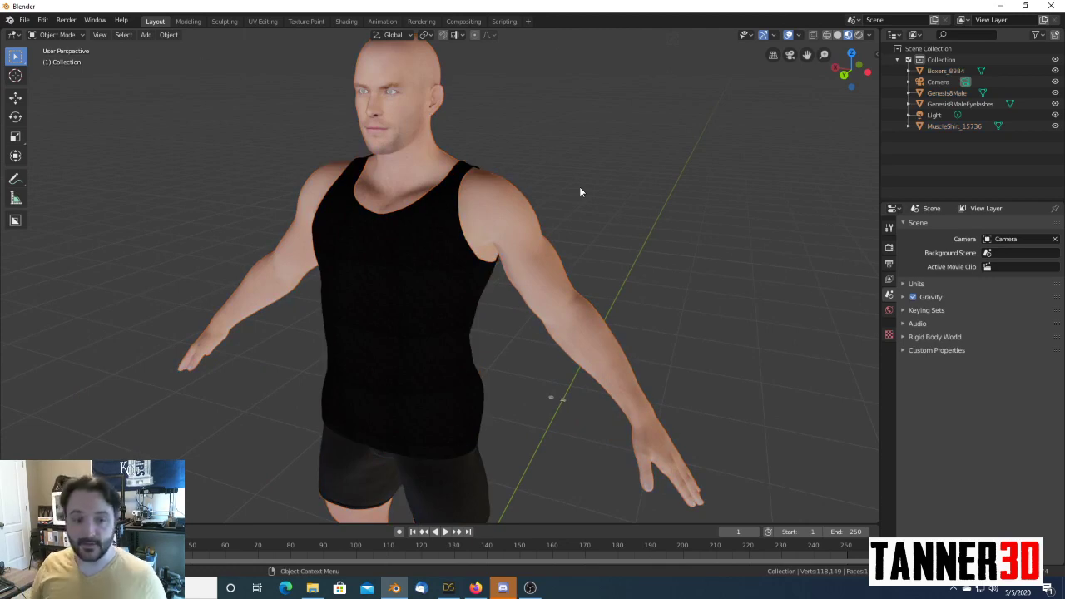